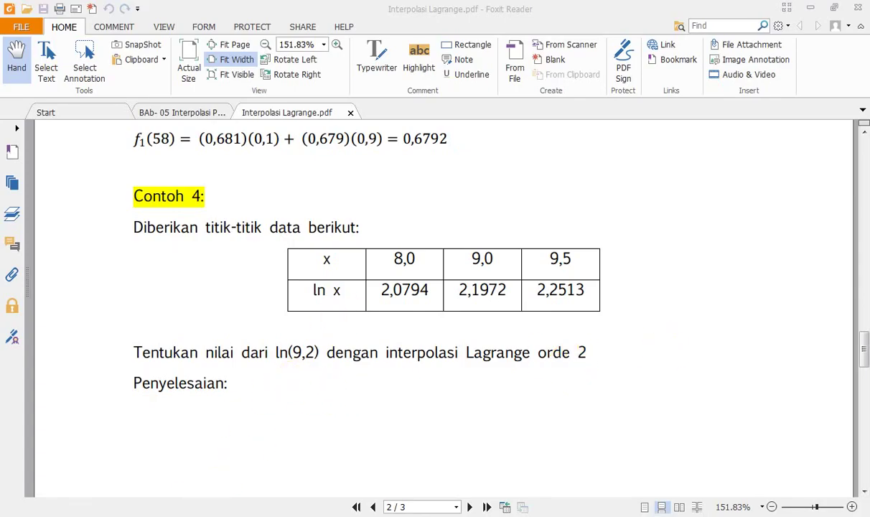
Step: Switch from the Contoh 4 data in the PDF to the Hitung workbook in Excel
click(186, 515)
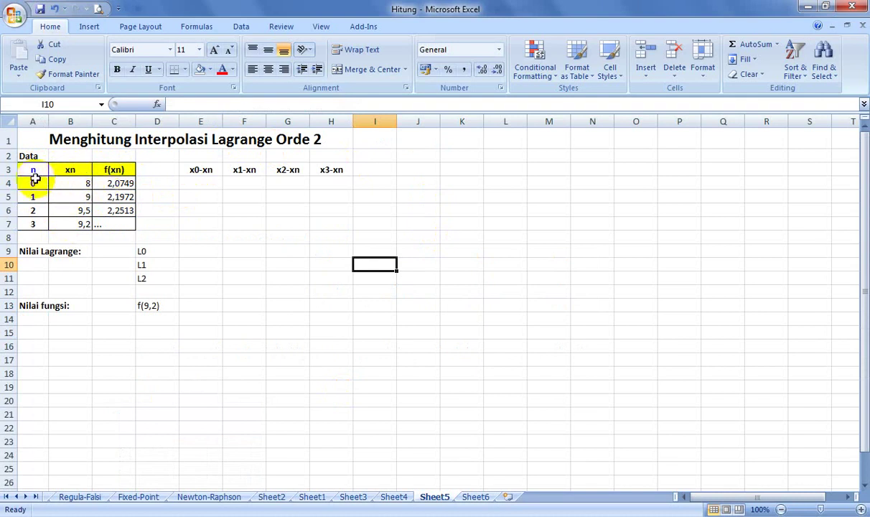
Step: Select cell C7 to hold the placeholder for the unknown f(9,2) value
click(99, 224)
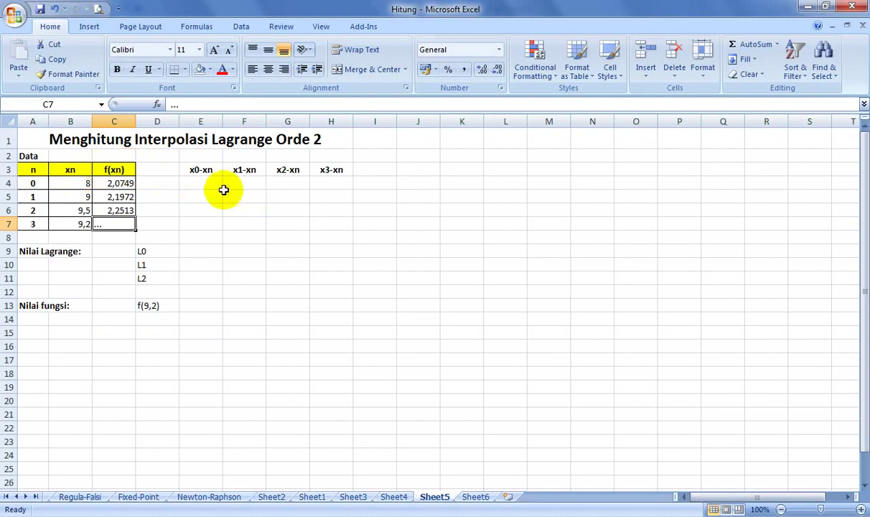
Step: Enter =$B$4-B4 in E4 so the x0-xn difference shows 0
click(200, 182)
text(=)
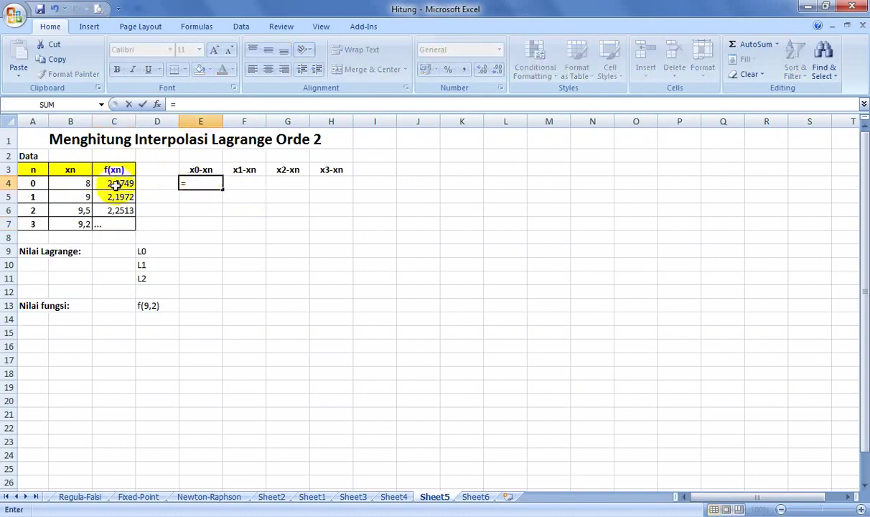
click(75, 186)
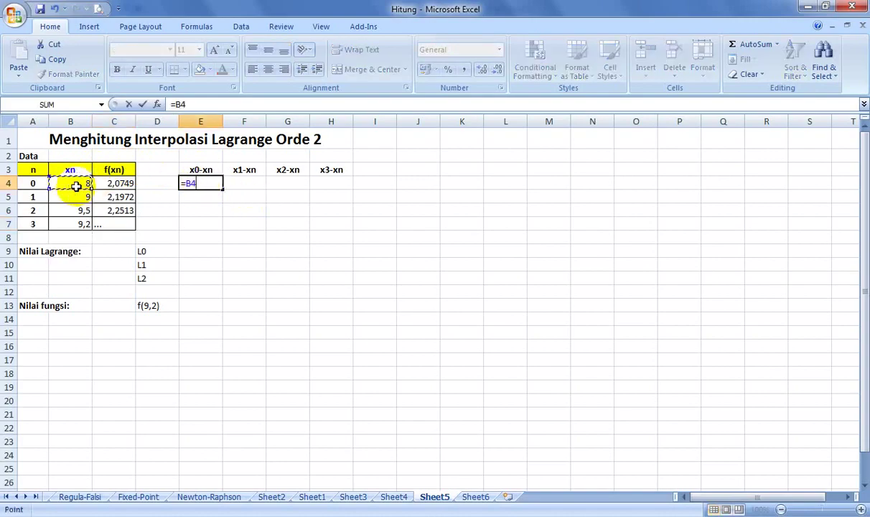
text(-)
click(75, 186)
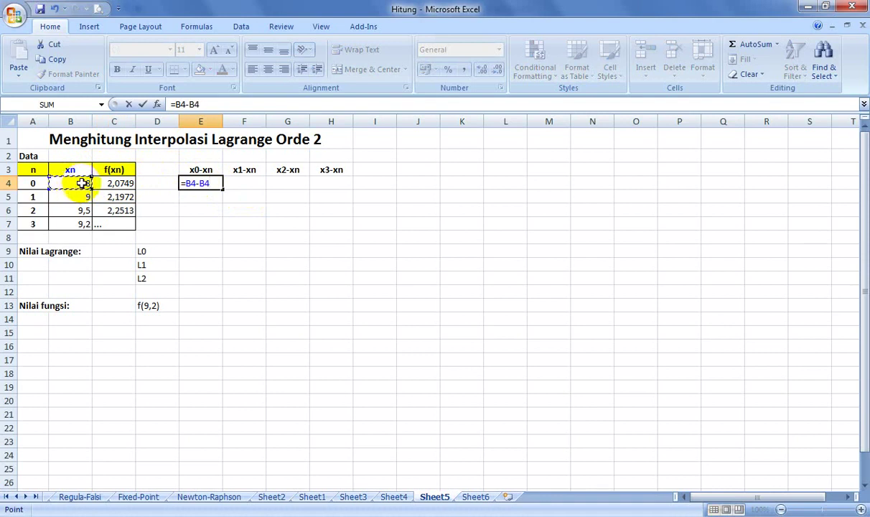
click(176, 104)
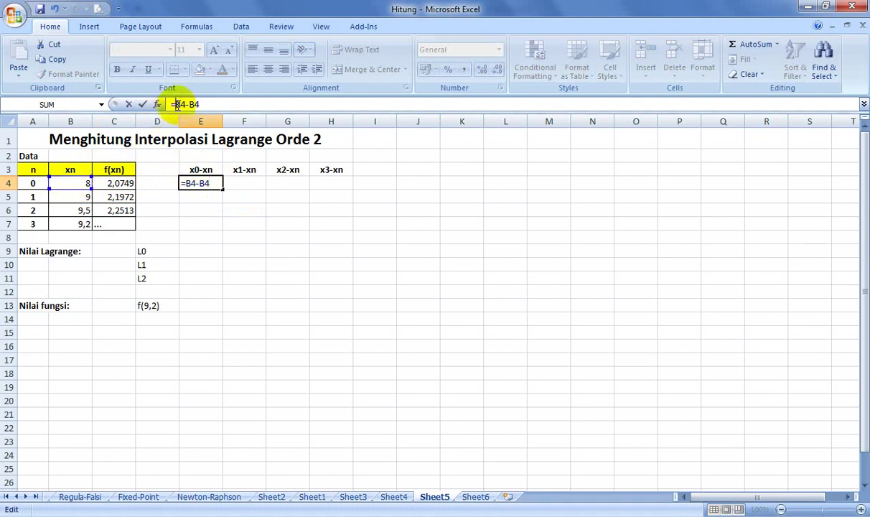
text($)
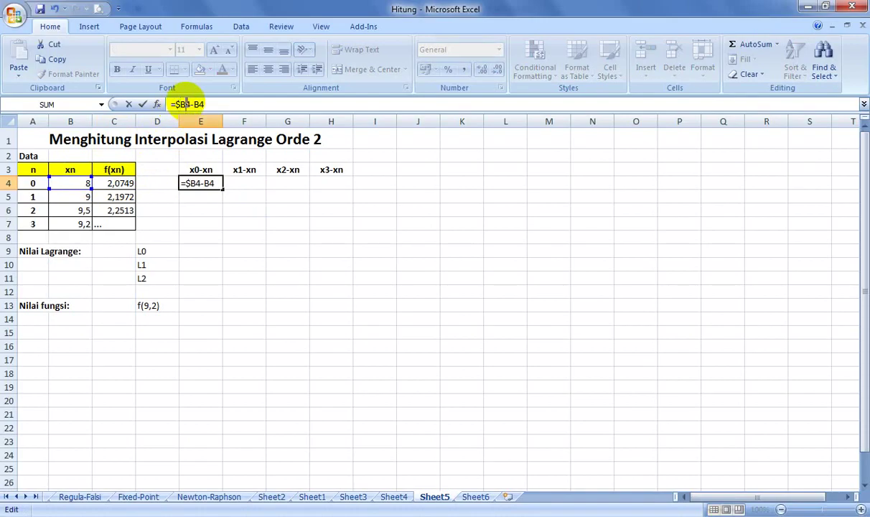
click(184, 104)
text($)
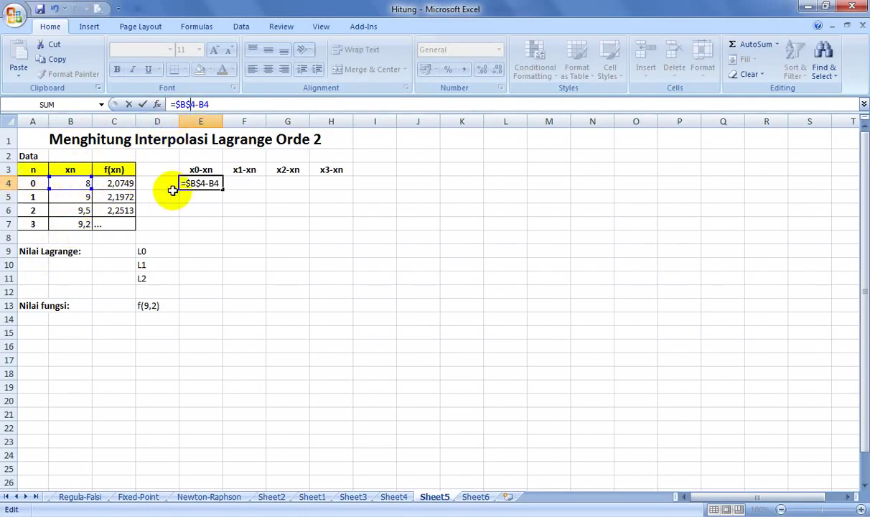
key(Return)
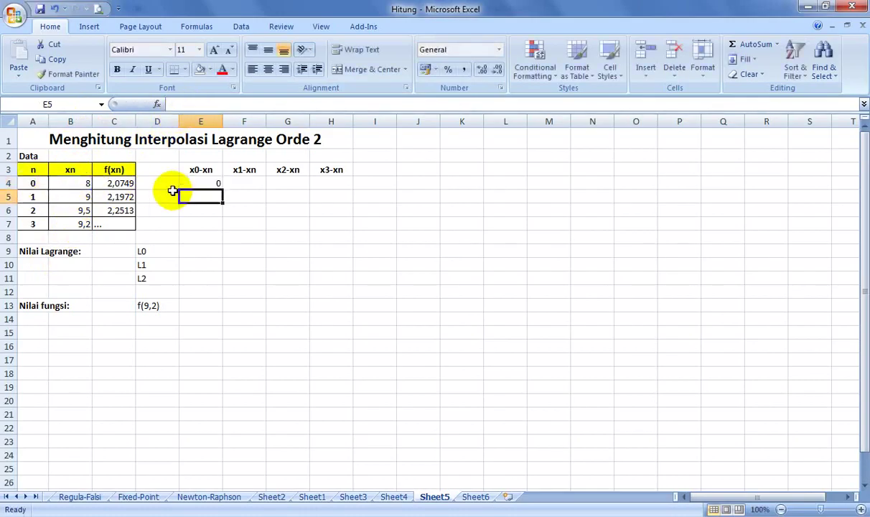
Step: Enter =$B$5-B4 in F4 for the x1-xn difference of 1
click(240, 185)
text(=)
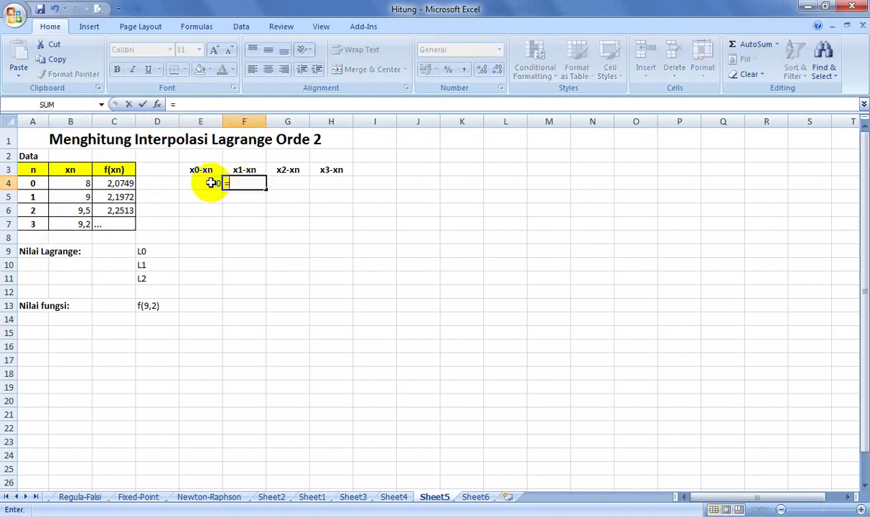
click(77, 197)
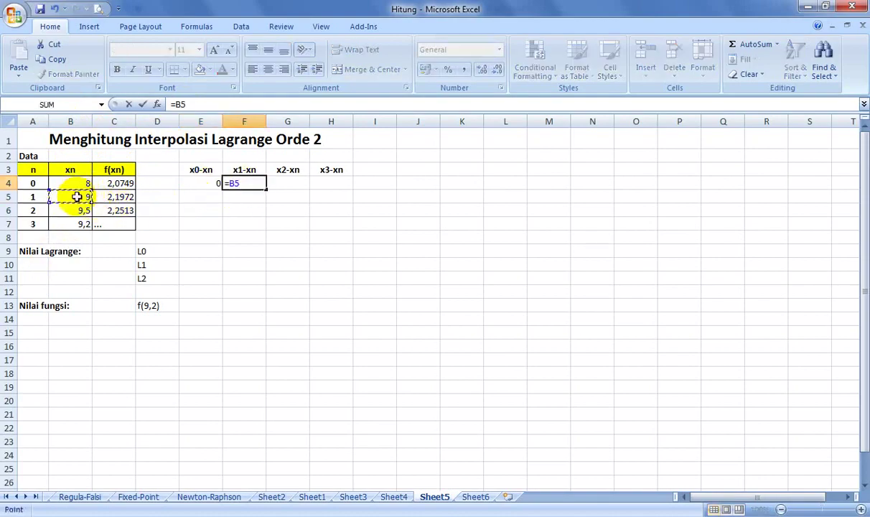
text(-)
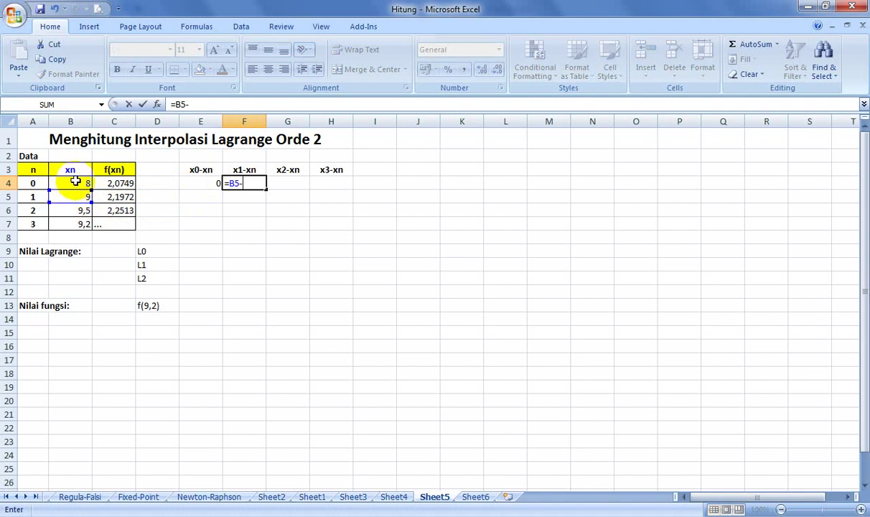
click(75, 182)
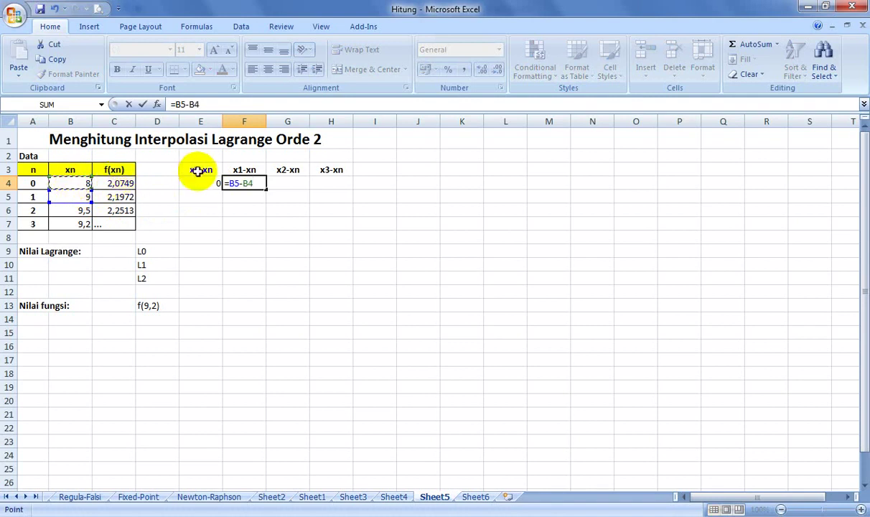
click(175, 105)
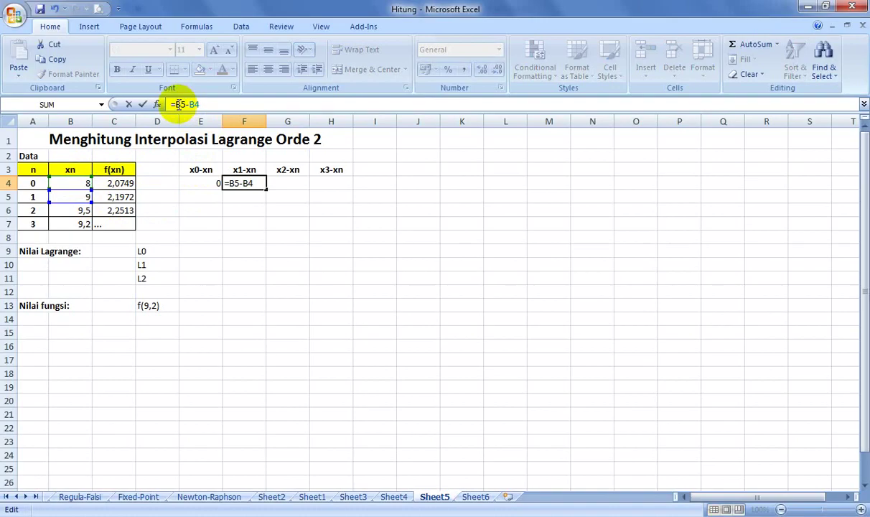
text($)
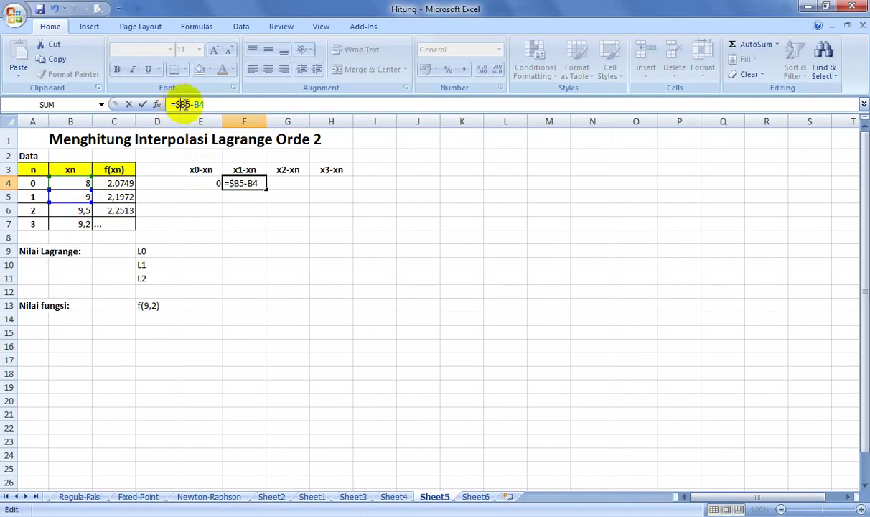
click(184, 105)
text($)
key(Return)
Step: Enter =$B$6-B4 in G4 for the x2-xn difference of 1,5
click(280, 183)
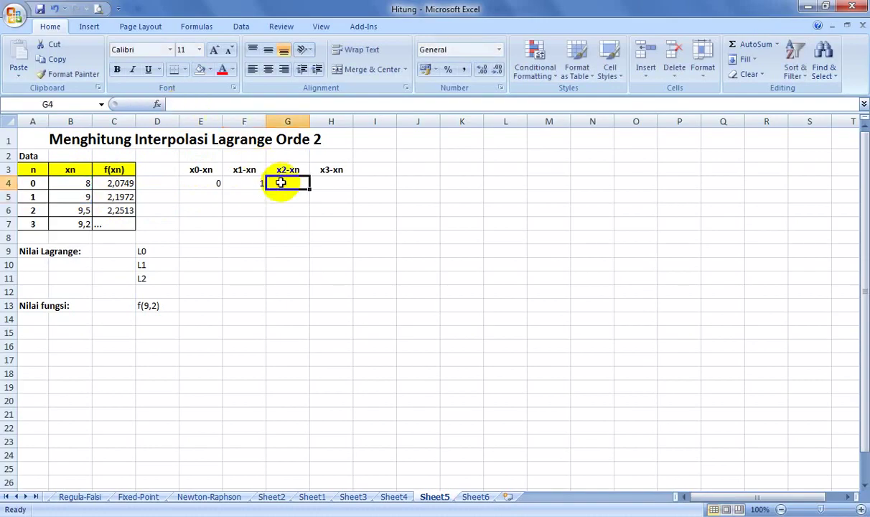
text(=)
click(74, 211)
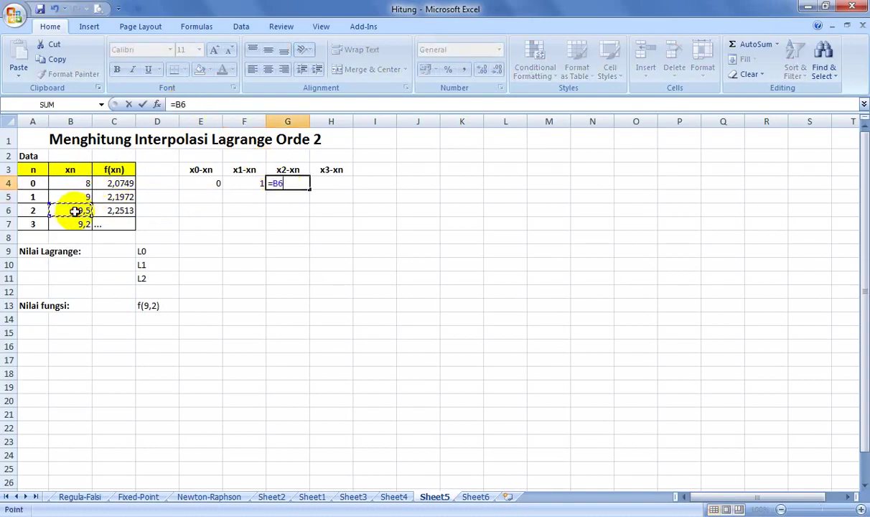
text(-)
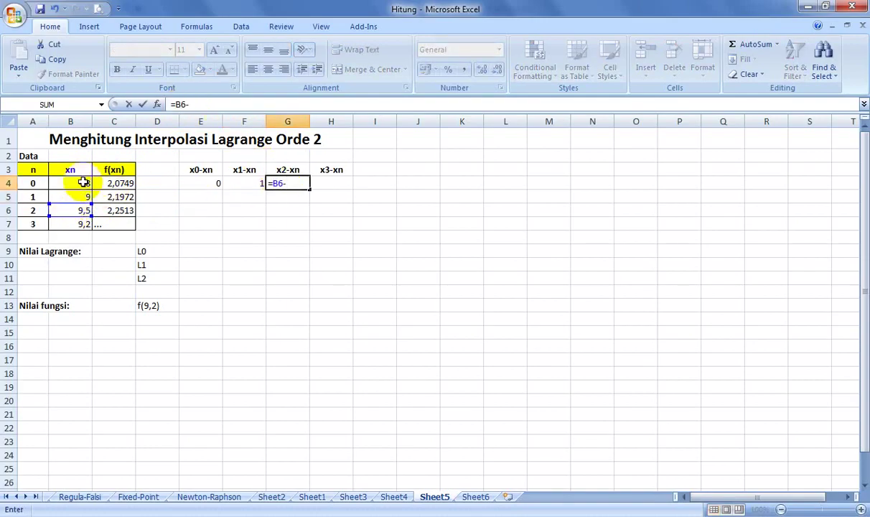
click(84, 183)
click(176, 104)
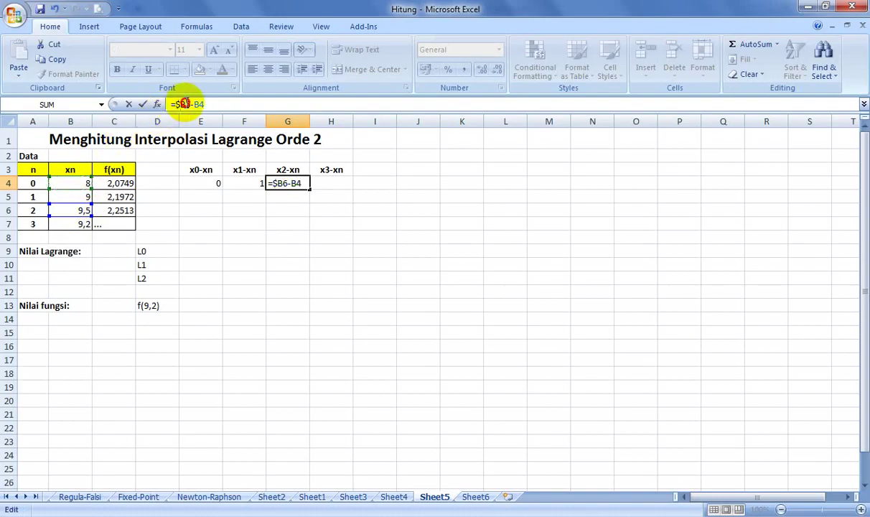
key(F4)
key(Return)
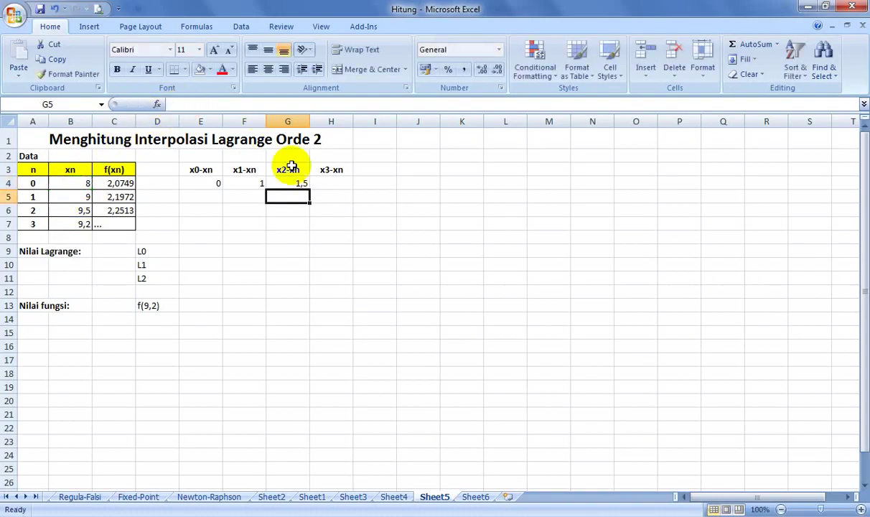
Step: Enter =$B$7-B4 in H4 for the x3-xn difference of 1,2
click(317, 182)
text(=)
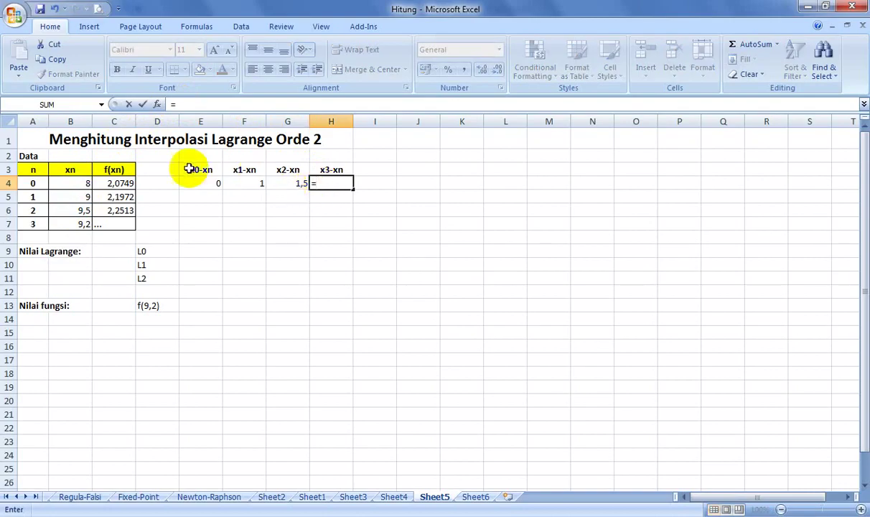
click(84, 224)
text(-)
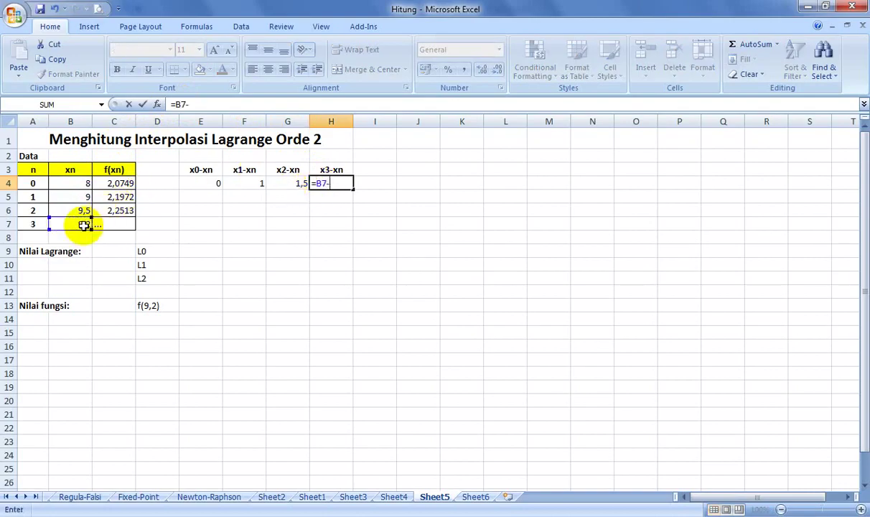
click(84, 184)
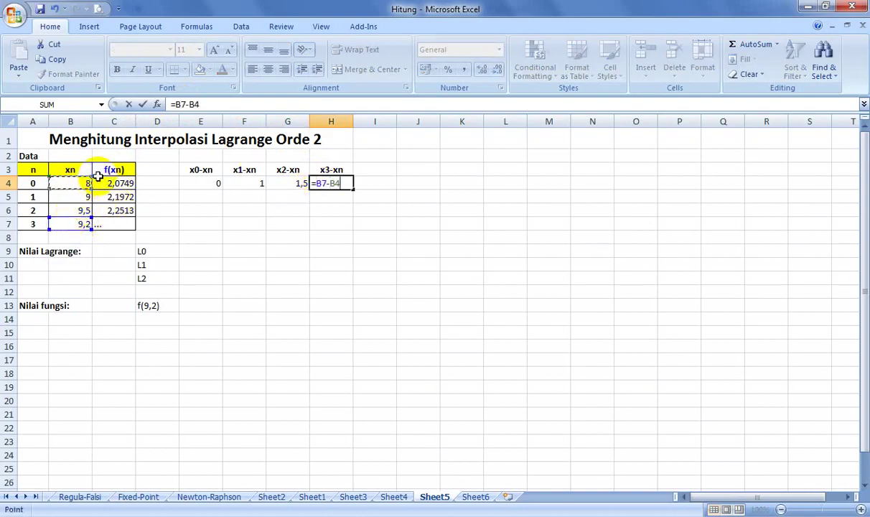
click(177, 104)
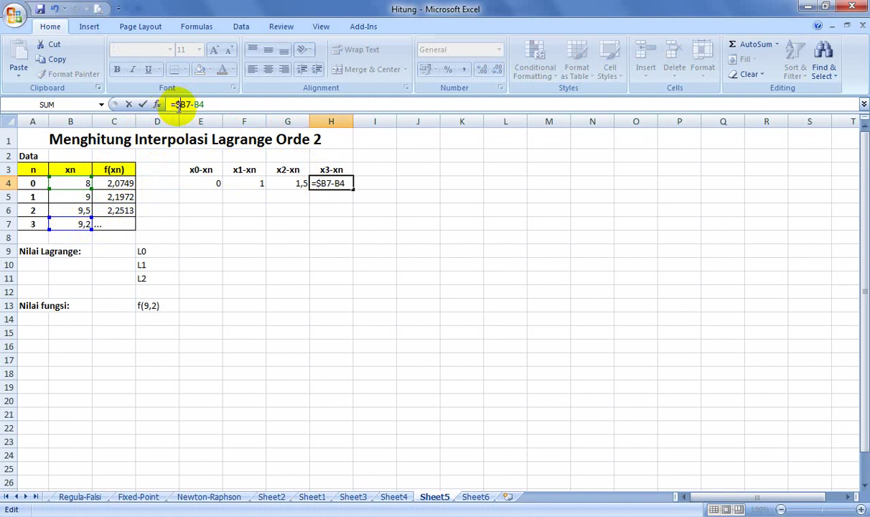
key(F4)
key(Return)
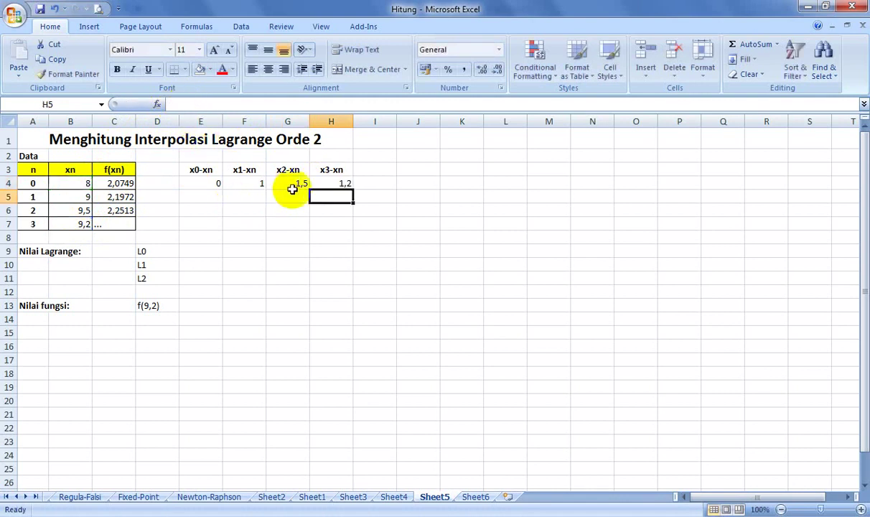
Step: Copy the E4:H4 difference formulas down through row 7 to complete the 4×4 table
click(333, 183)
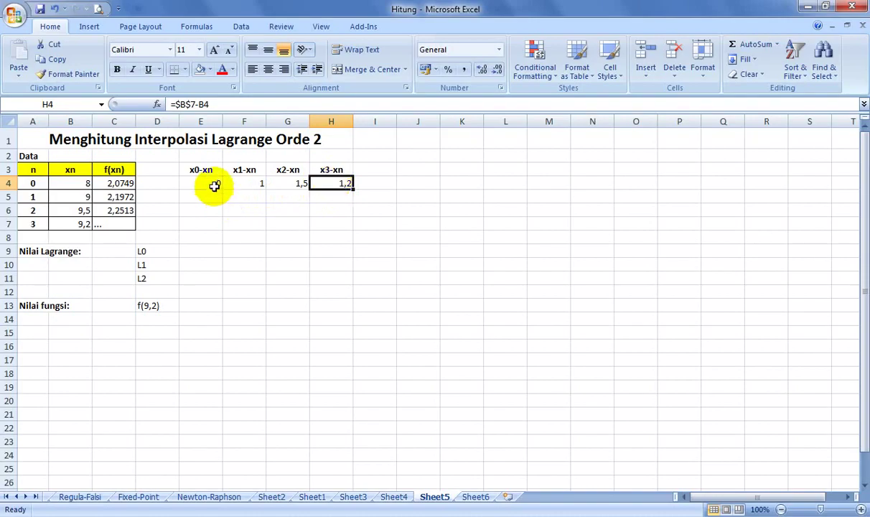
drag(215, 185, 346, 228)
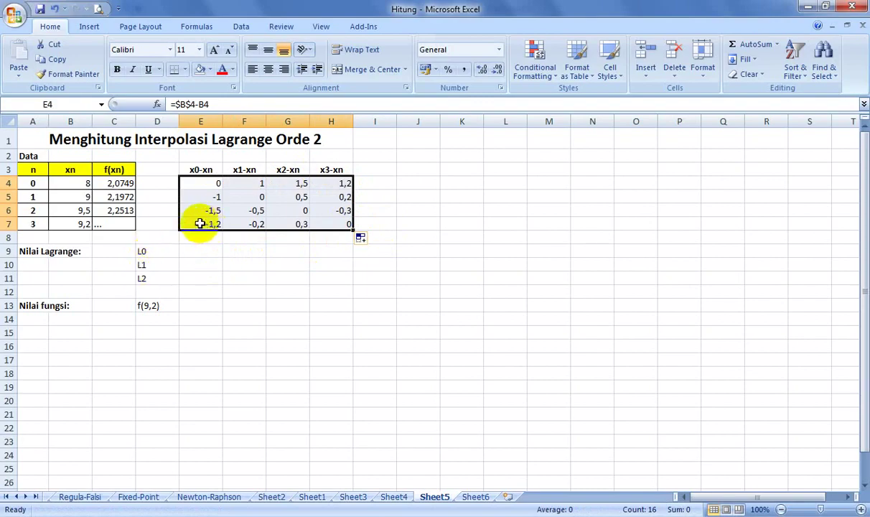
drag(201, 224, 327, 224)
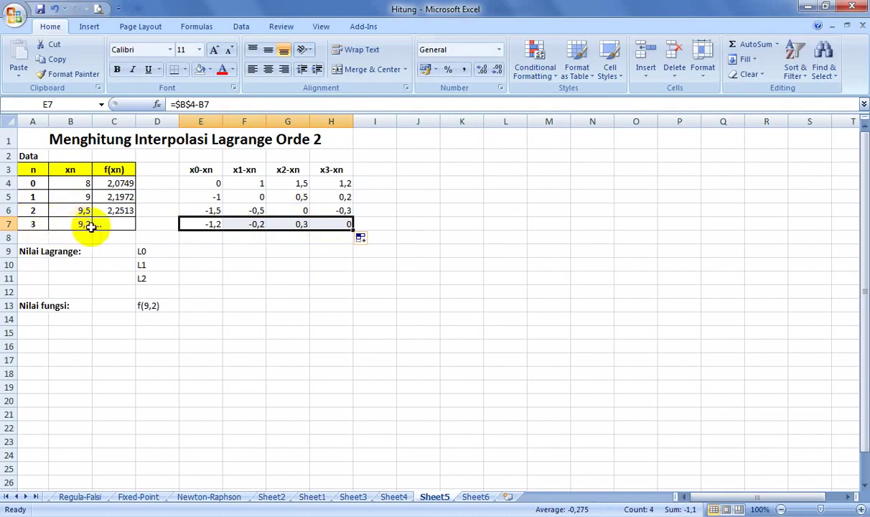
Step: Fill the E7:H7 difference row with red and cells H4:H6 with yellow
click(208, 70)
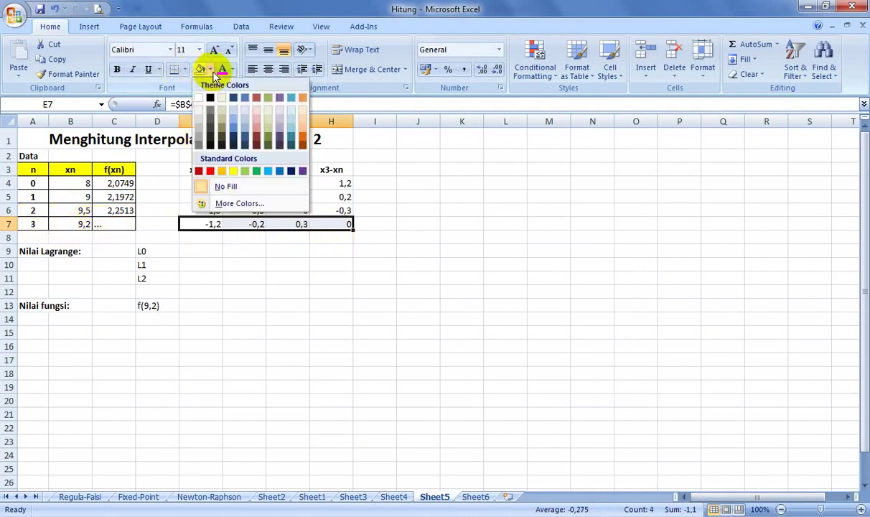
click(209, 172)
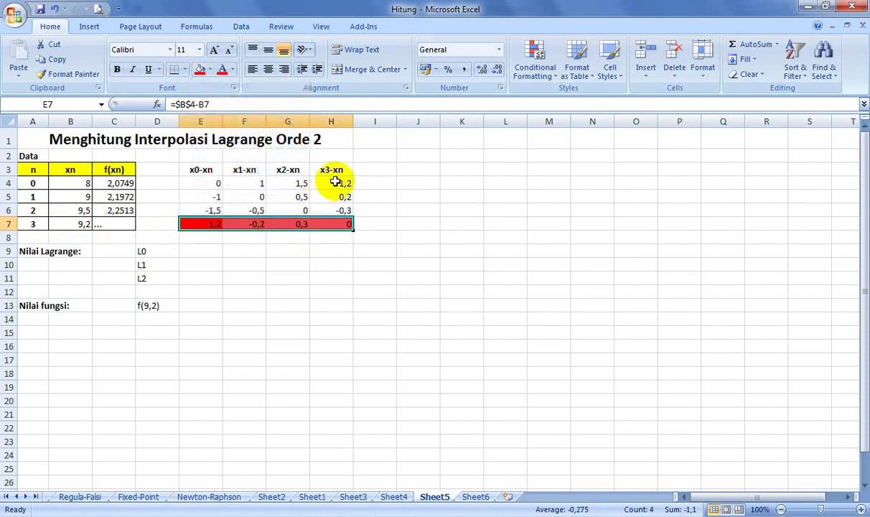
drag(336, 181, 337, 209)
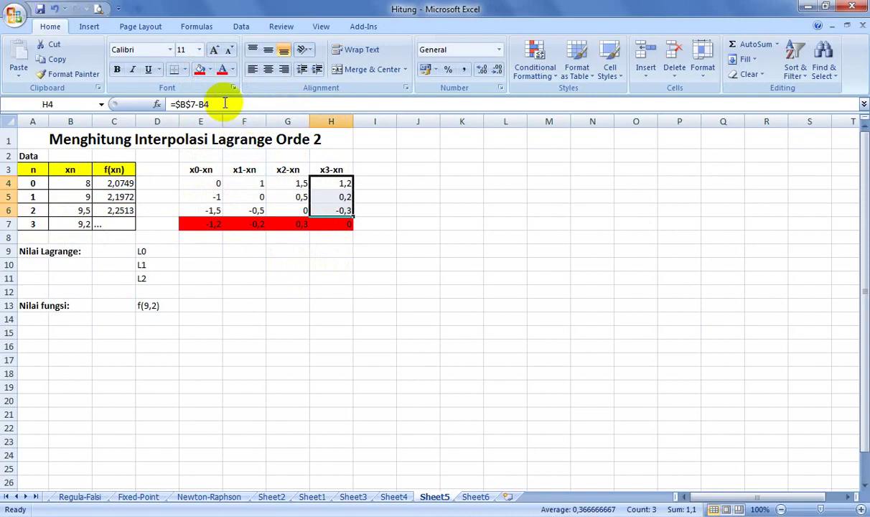
click(210, 70)
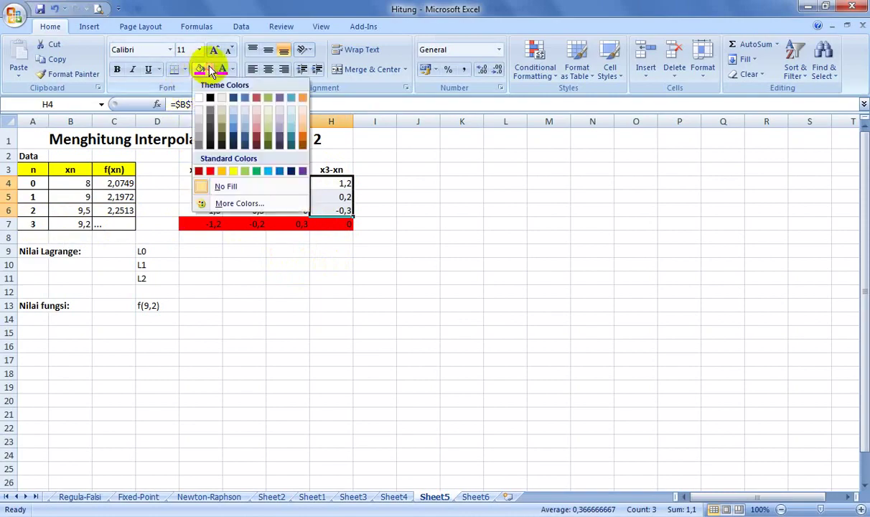
click(234, 171)
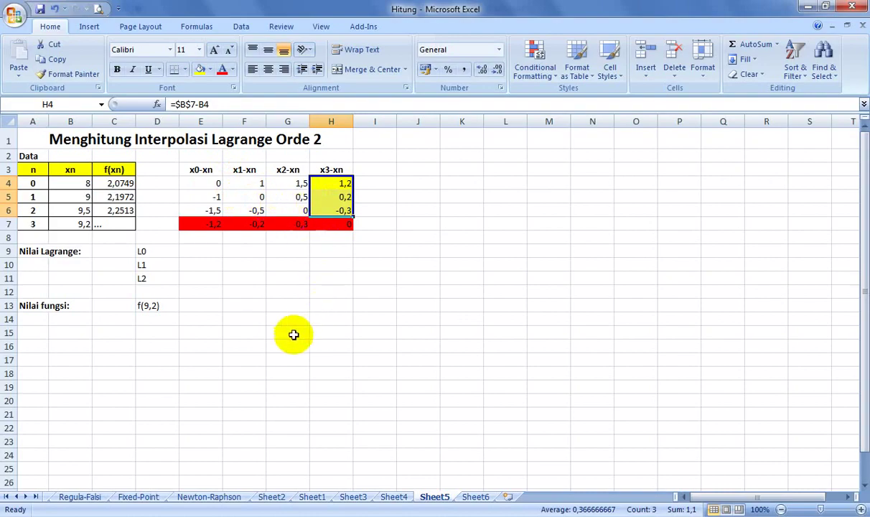
click(195, 252)
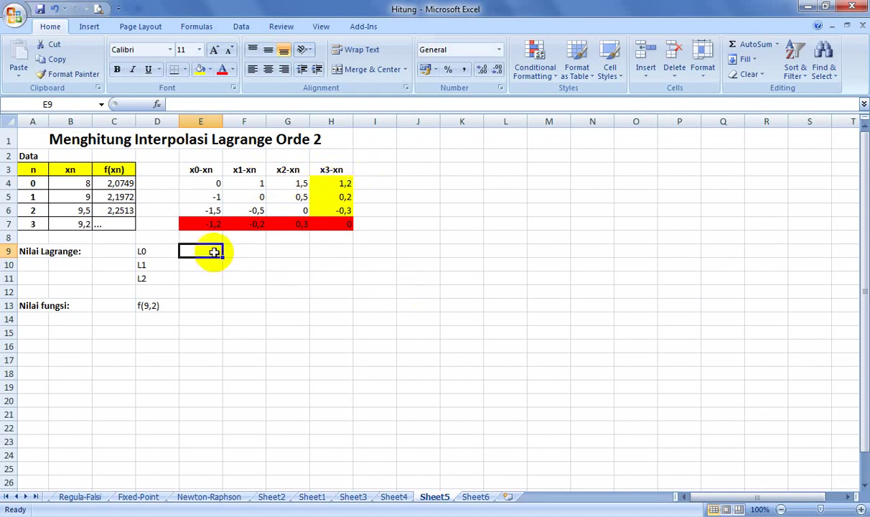
Step: Begin the L0 formula in E9 with an equals sign
text(=)
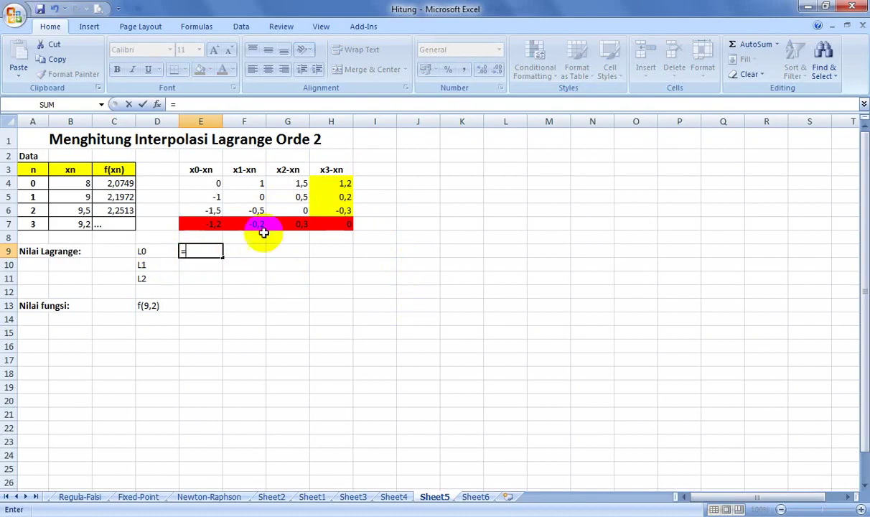
Step: Complete E9 as =(H5*H6)/(E5*E6), giving L0 = -0,04
click(340, 184)
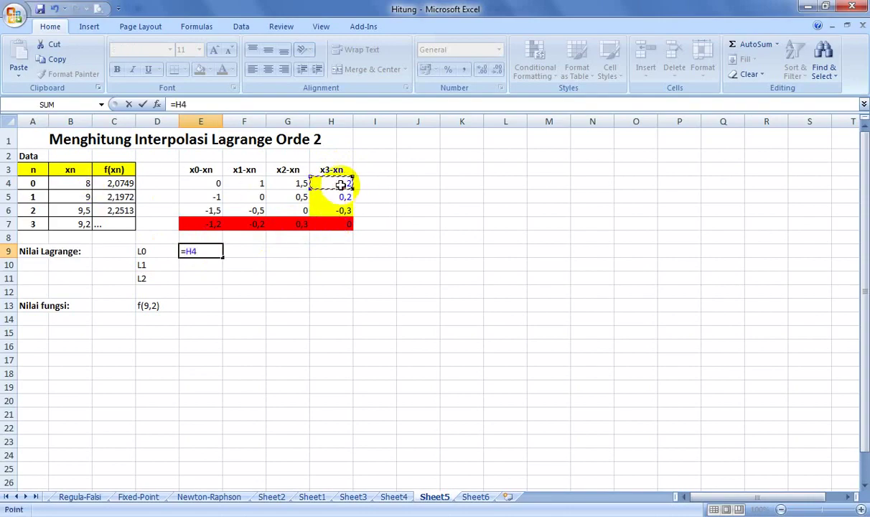
text(()
key(BackSpace)
key(BackSpace)
key(BackSpace)
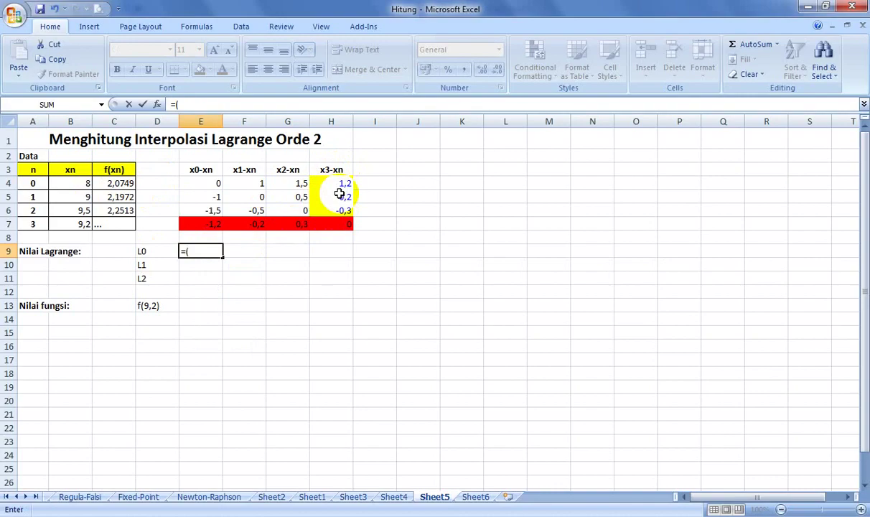
click(339, 196)
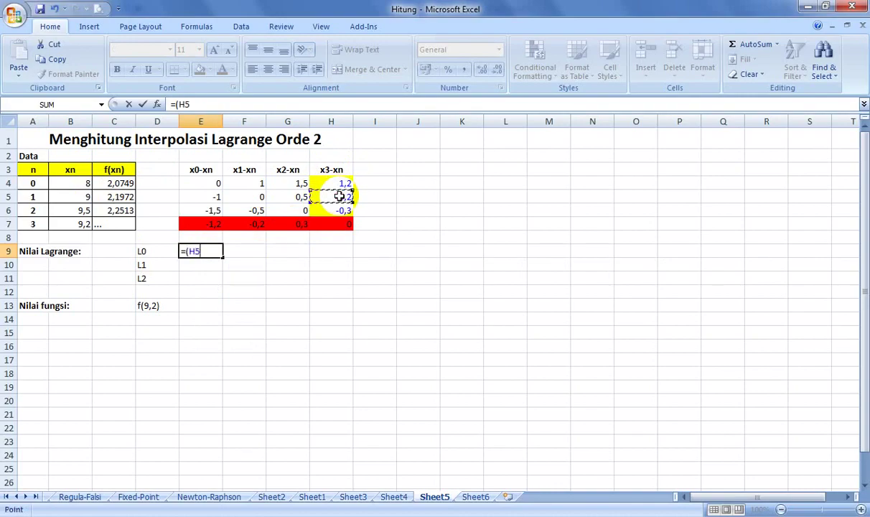
text(*)
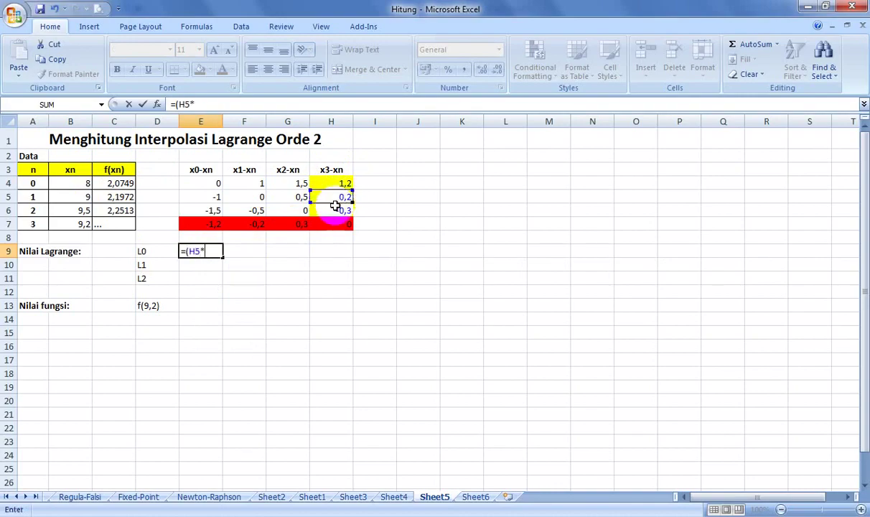
click(335, 209)
text()/()
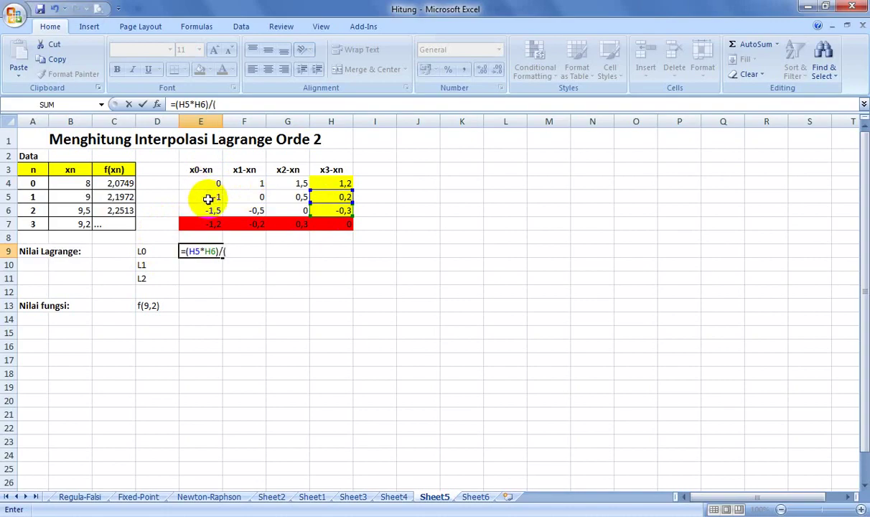
click(207, 198)
text(*)
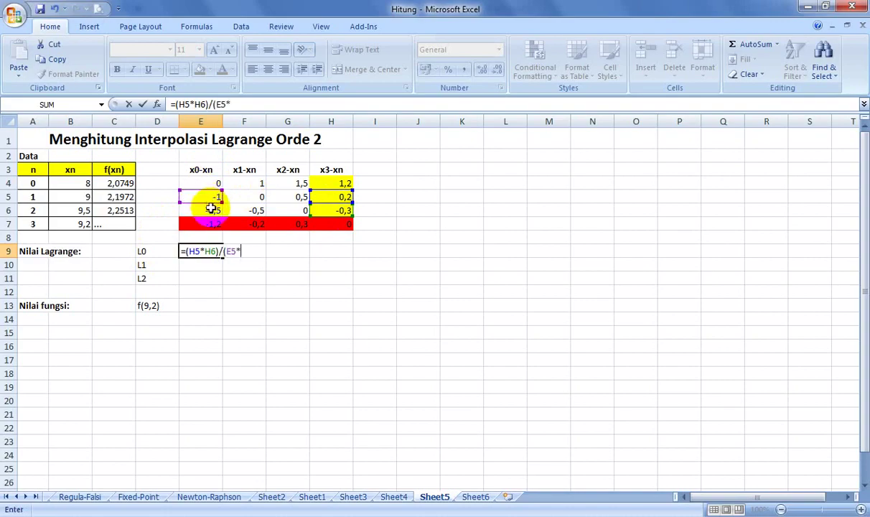
click(211, 209)
text())
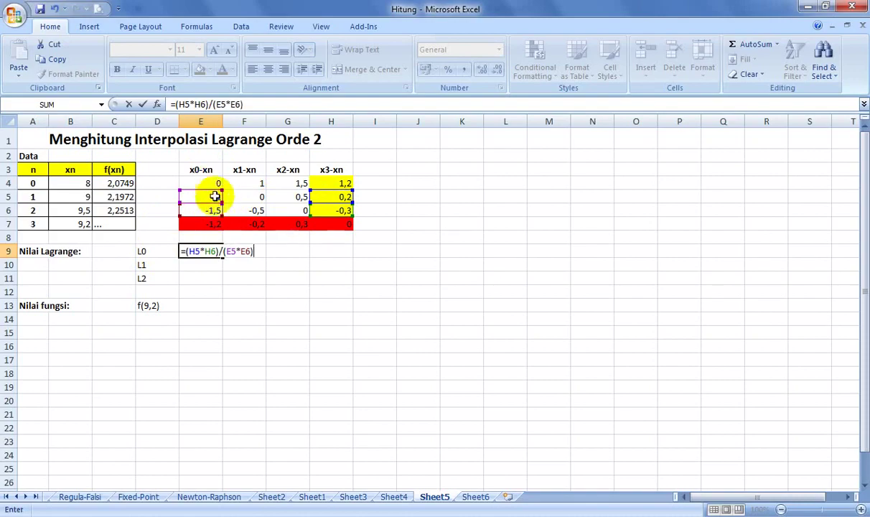
key(Return)
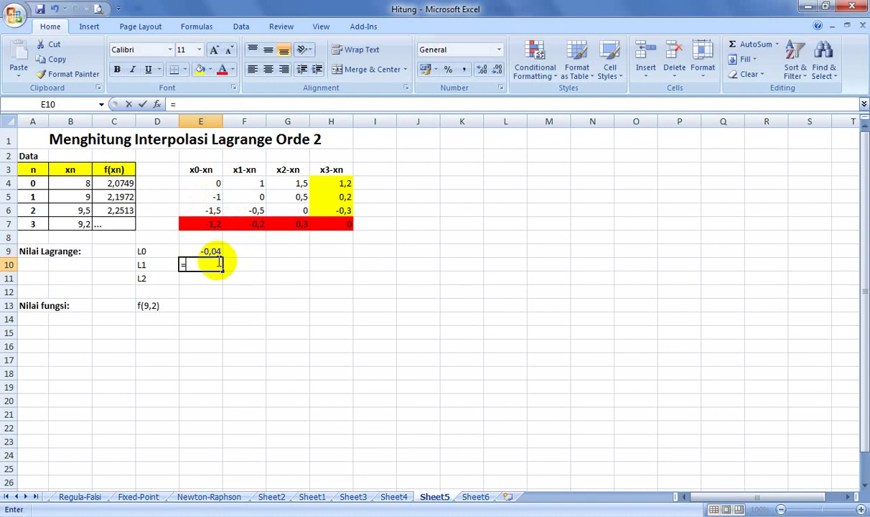
Step: Enter =(H4*H6)/(F6*F4) in E10, giving L1 = 0,72
text(=)
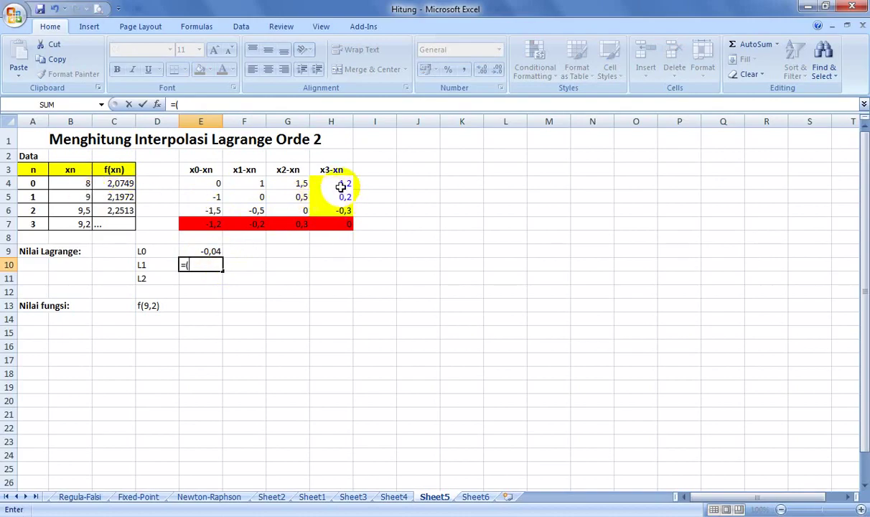
click(340, 183)
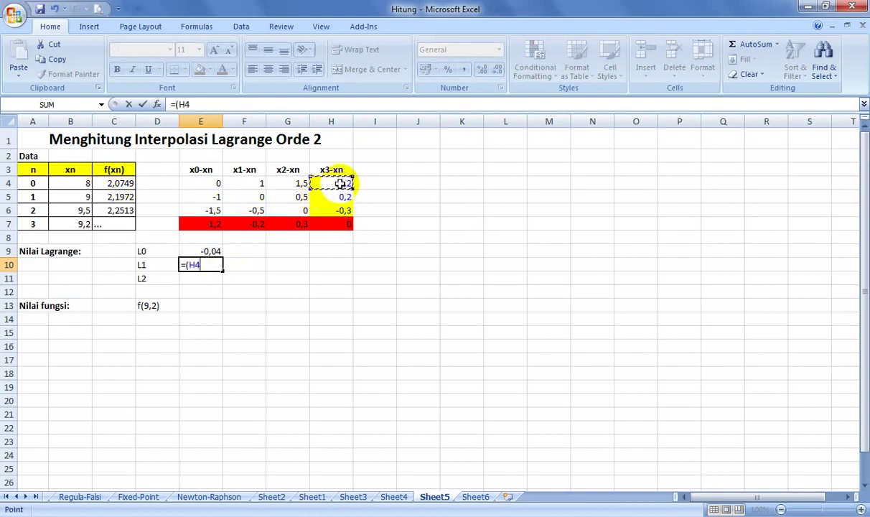
text(*)
click(344, 209)
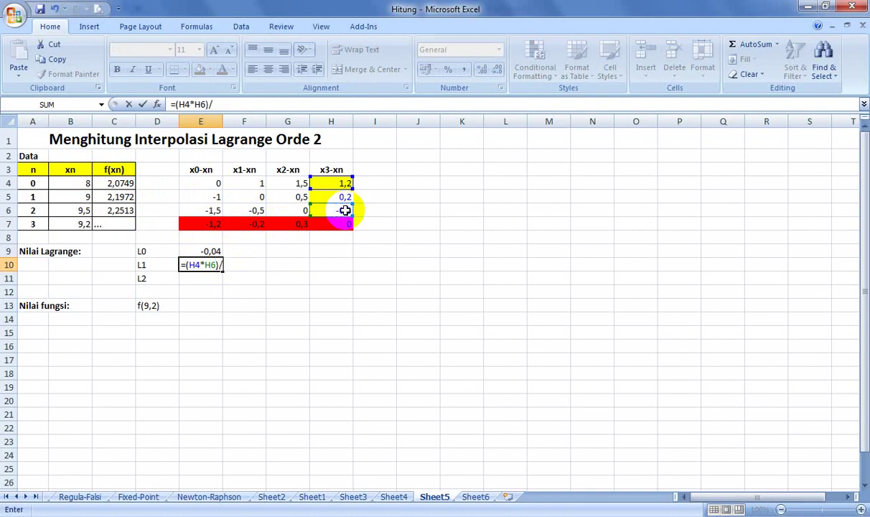
text(()
click(257, 212)
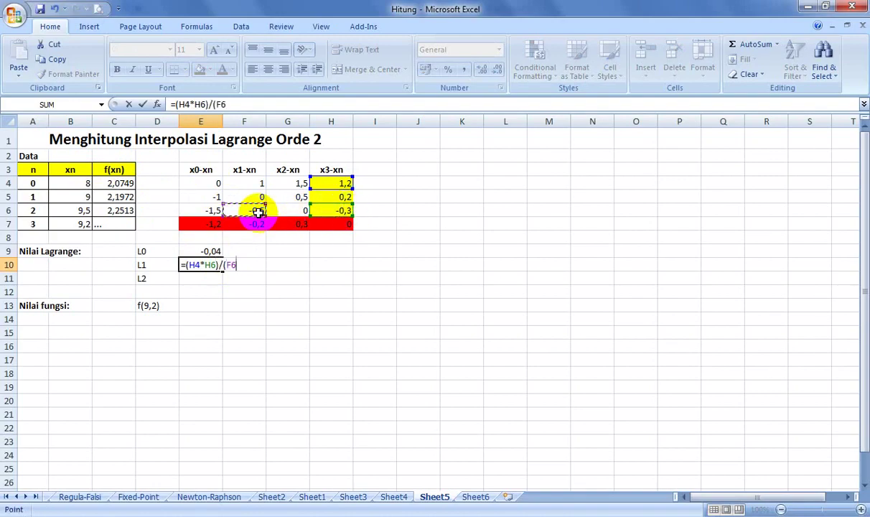
text(*)
click(256, 185)
text())
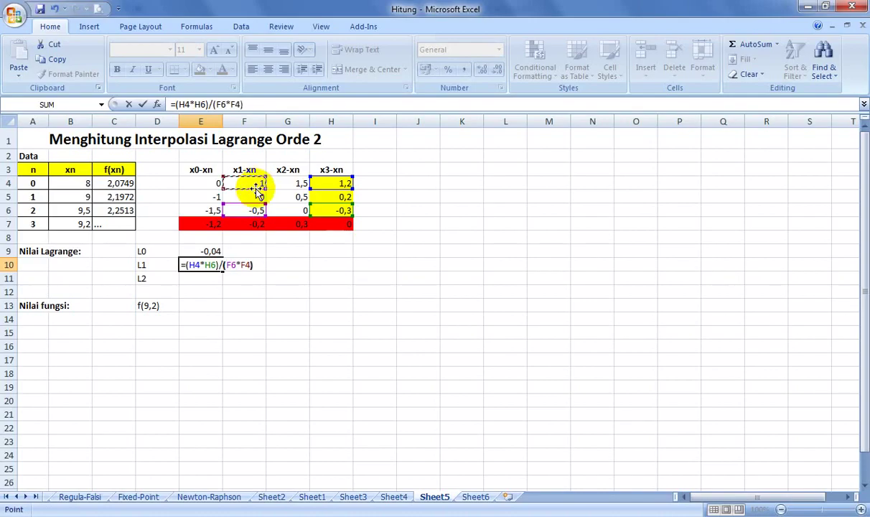
key(Return)
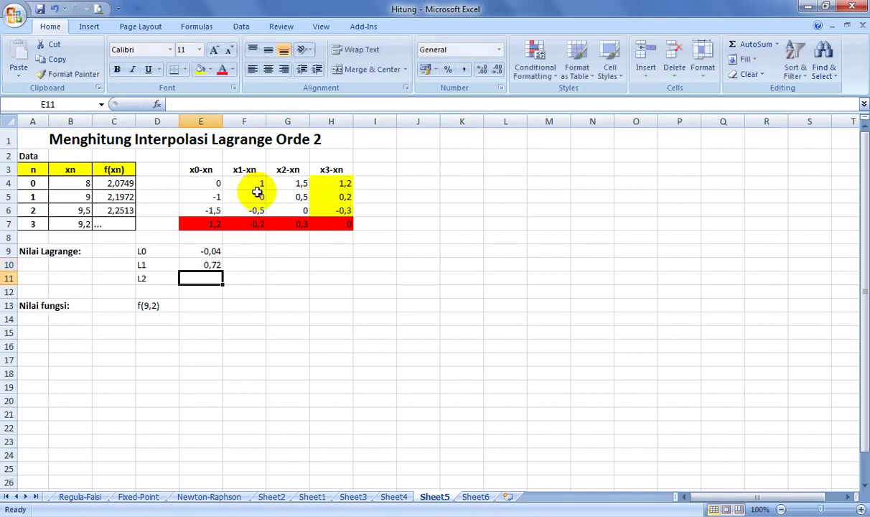
text(=)
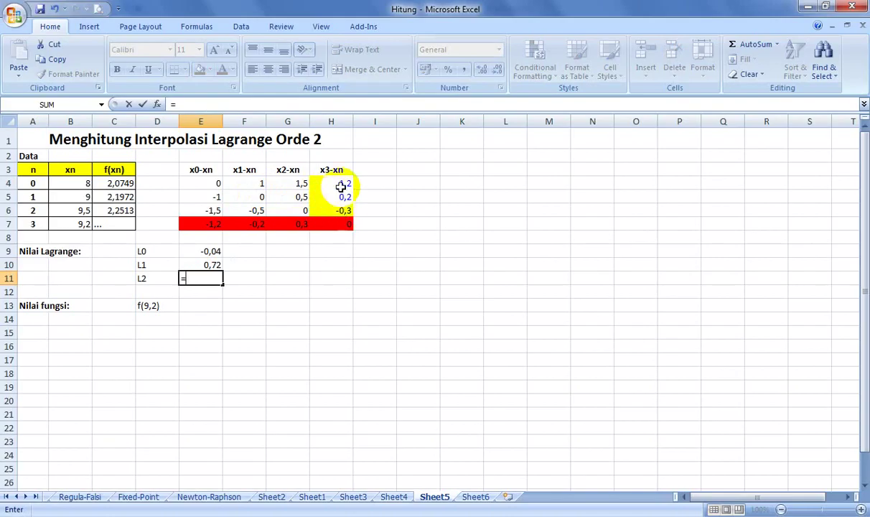
text(()
Step: Complete E11 as =(H4*H5)/(G4*G5), giving L2 = 0,32
click(340, 186)
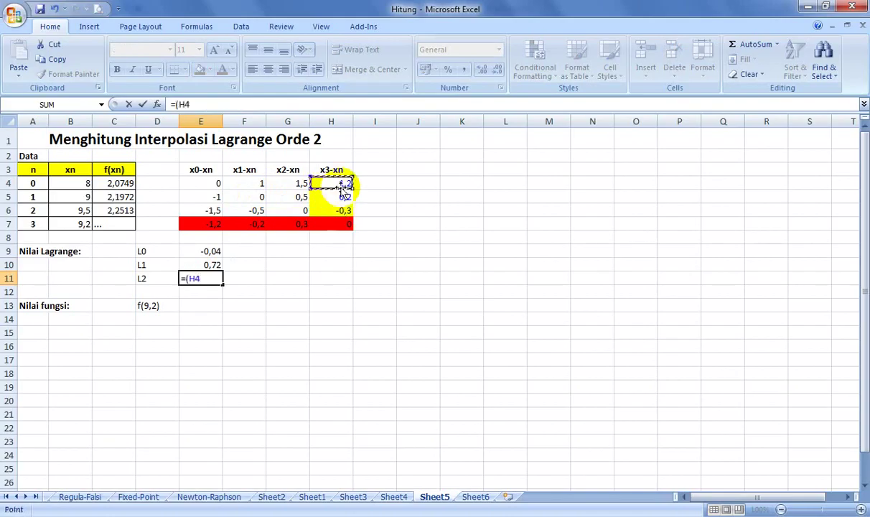
text(*)
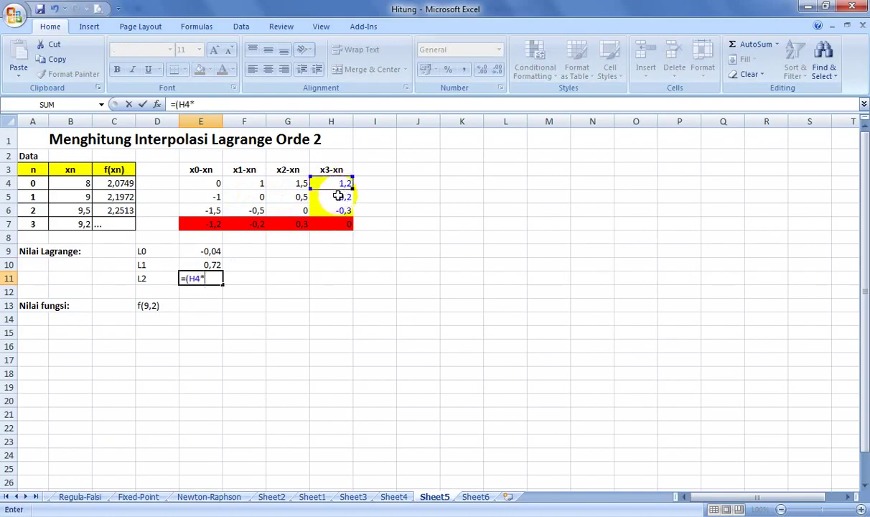
click(338, 195)
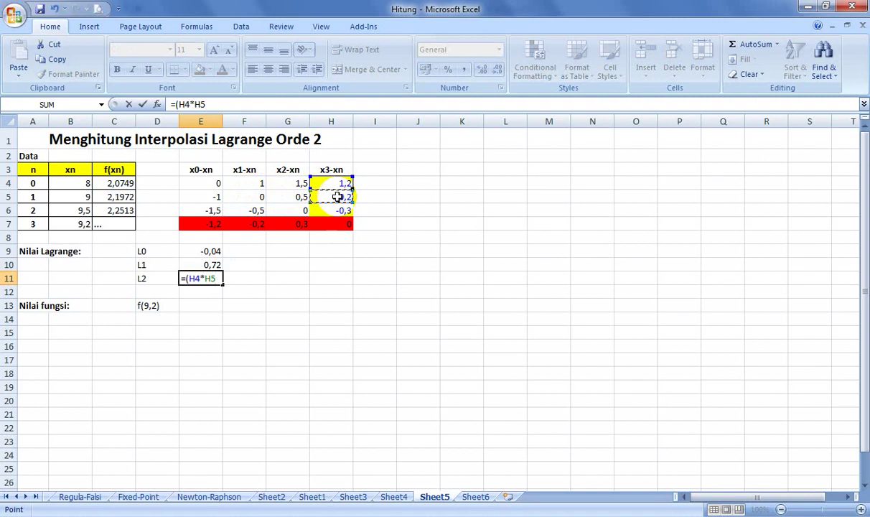
text()/)
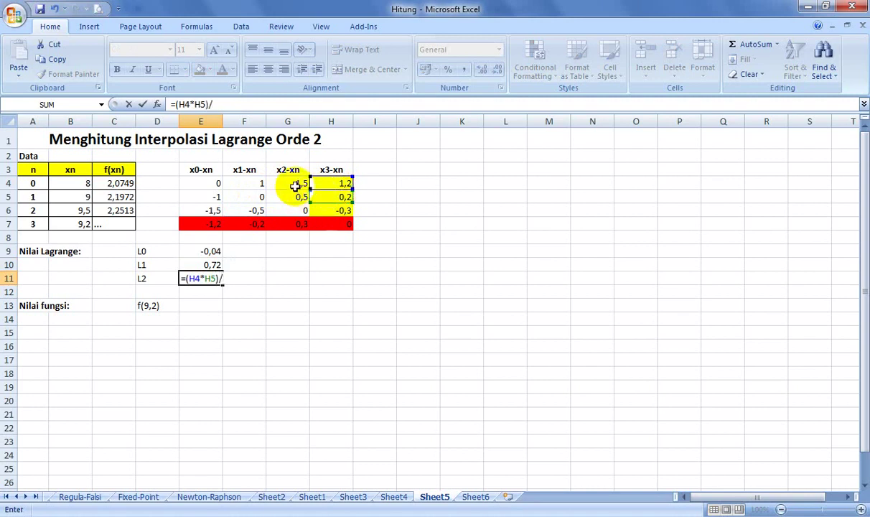
click(295, 185)
key(BackSpace)
key(BackSpace)
text(()
click(295, 186)
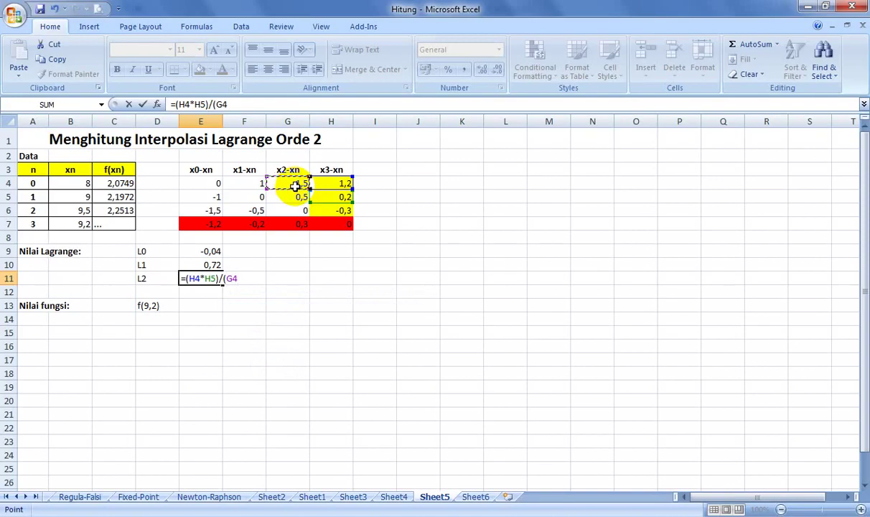
text(*)
click(295, 197)
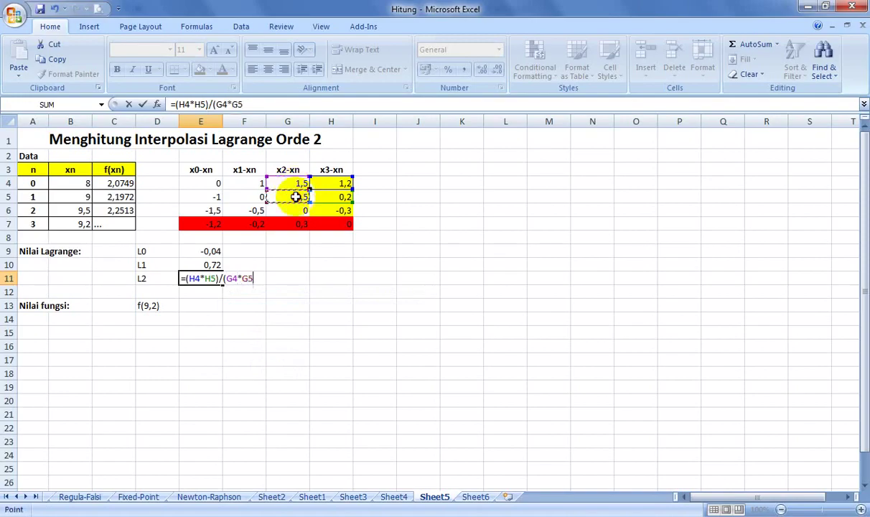
text())
key(Return)
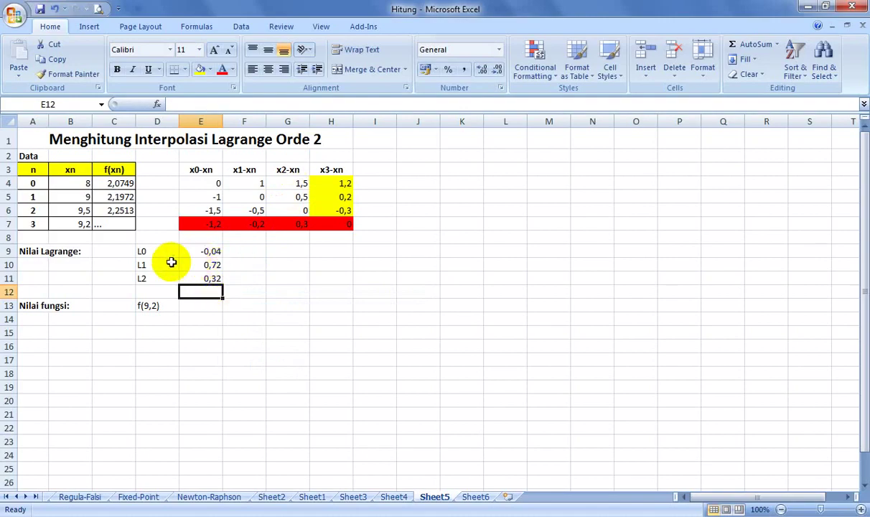
Step: Enter =C4*E9+C5*E10+C6*E11 in E13, weighting L0–L2 by f(x0)–f(x2)
click(195, 309)
text(=)
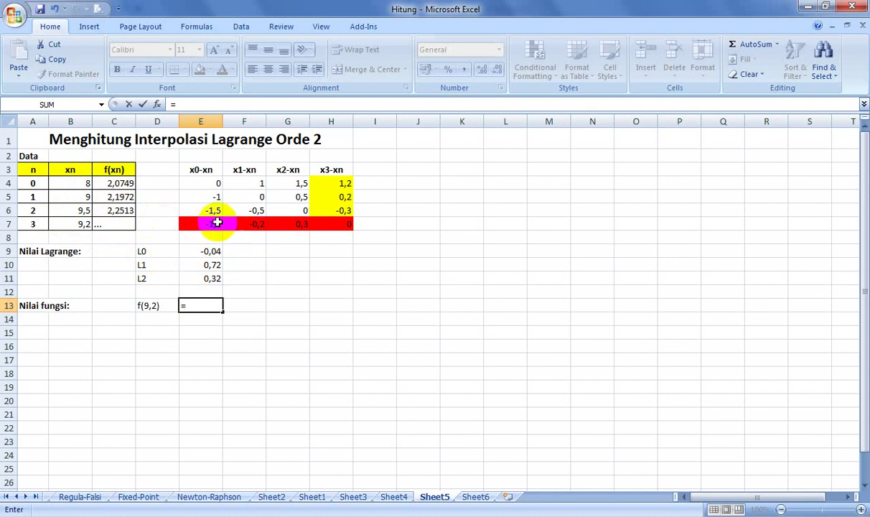
click(120, 183)
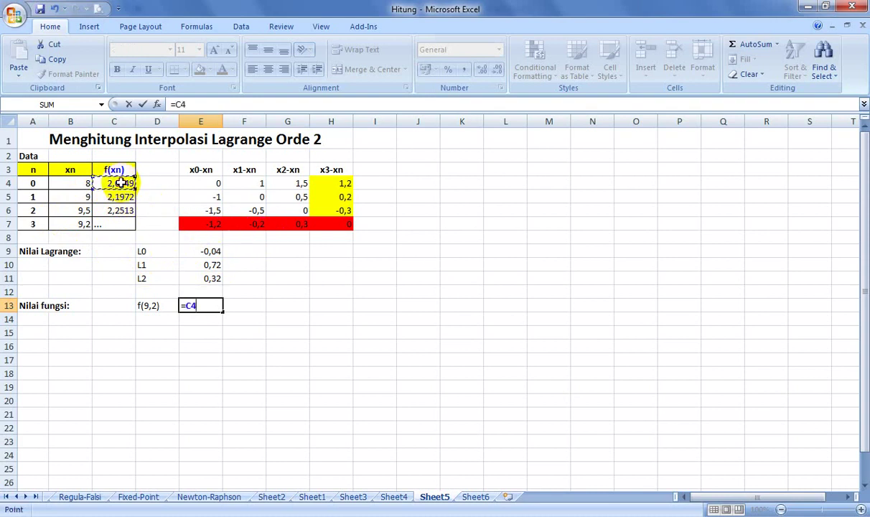
text(*)
click(196, 251)
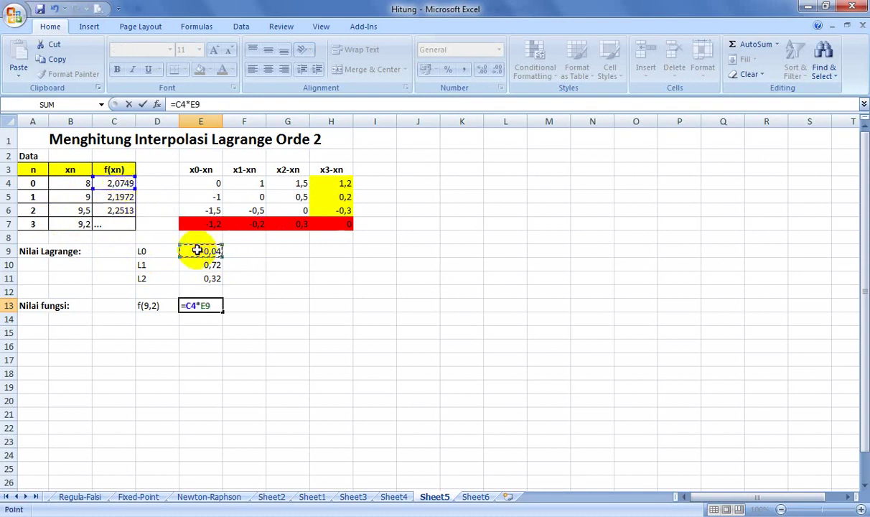
text(+)
click(123, 199)
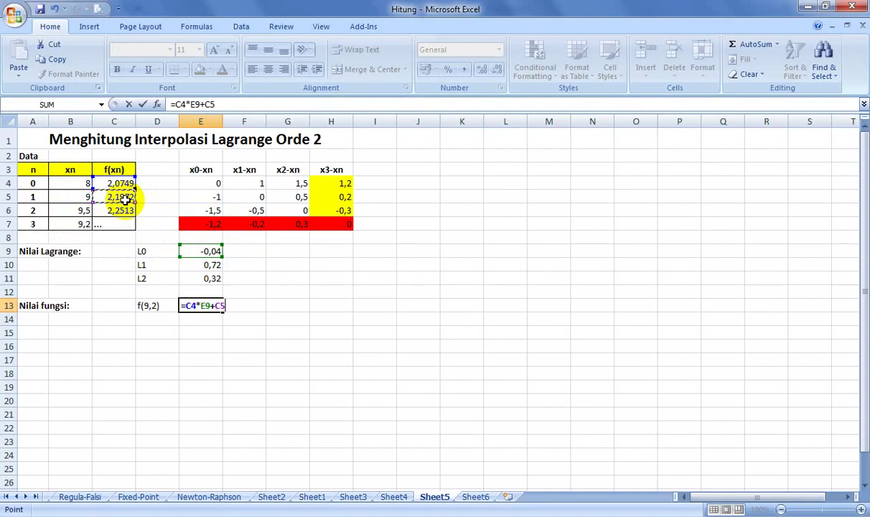
text(*)
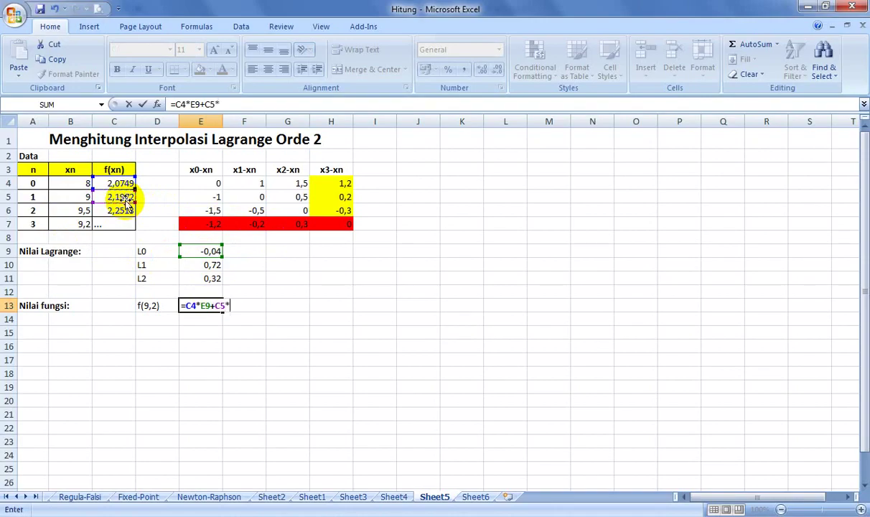
click(205, 264)
text(+)
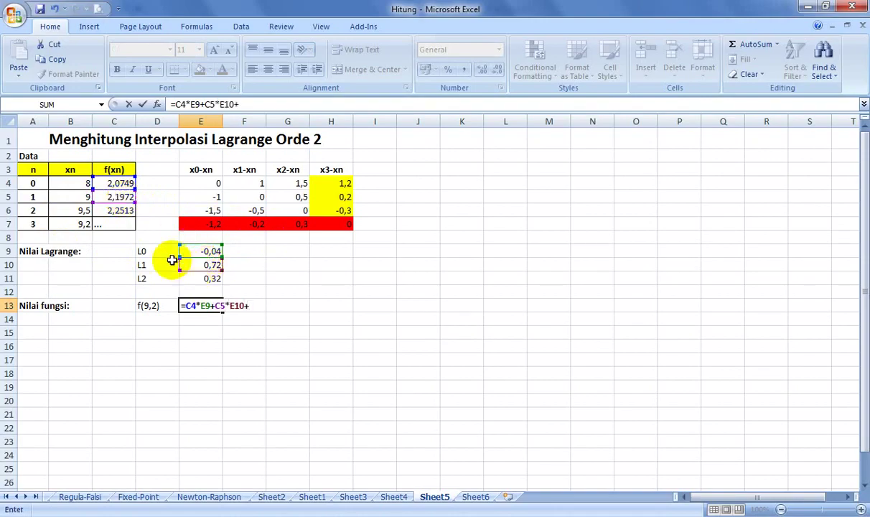
click(118, 212)
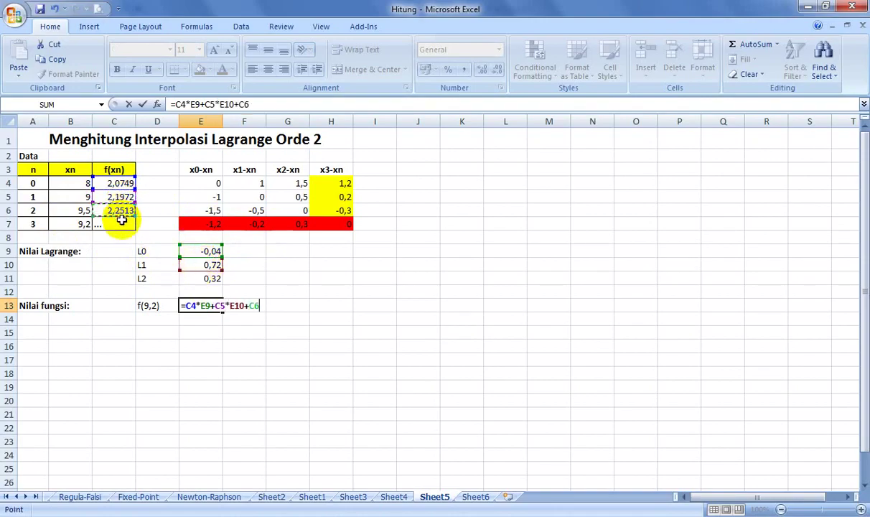
text(*)
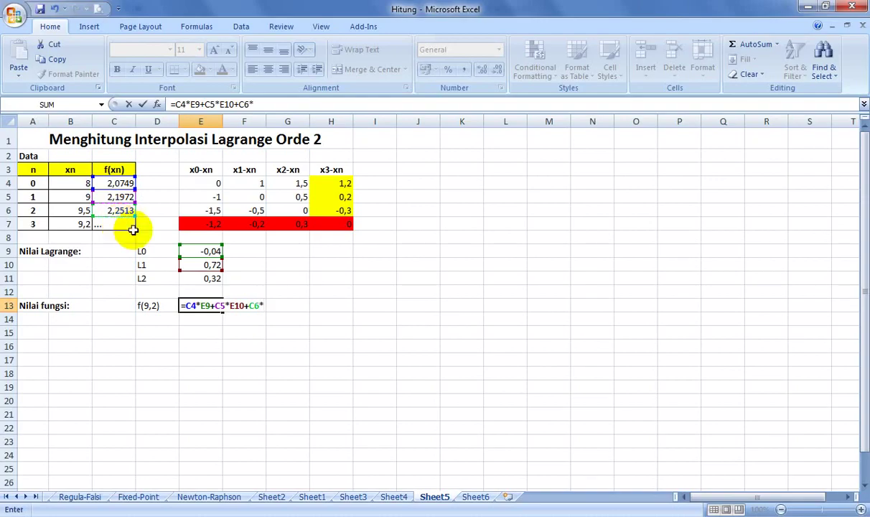
click(205, 277)
key(Return)
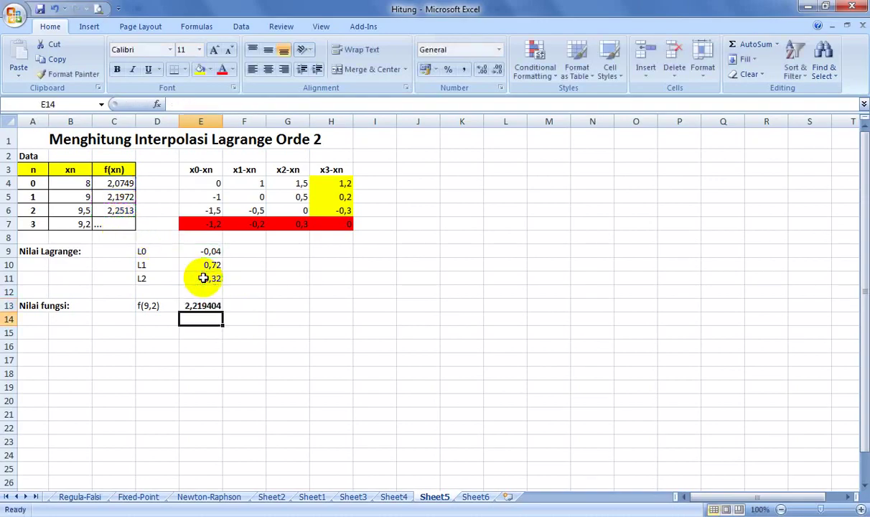
click(214, 306)
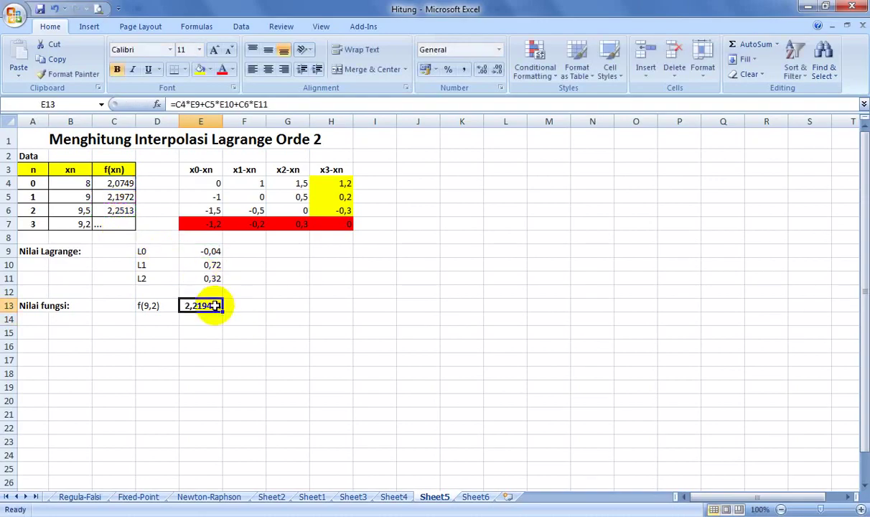